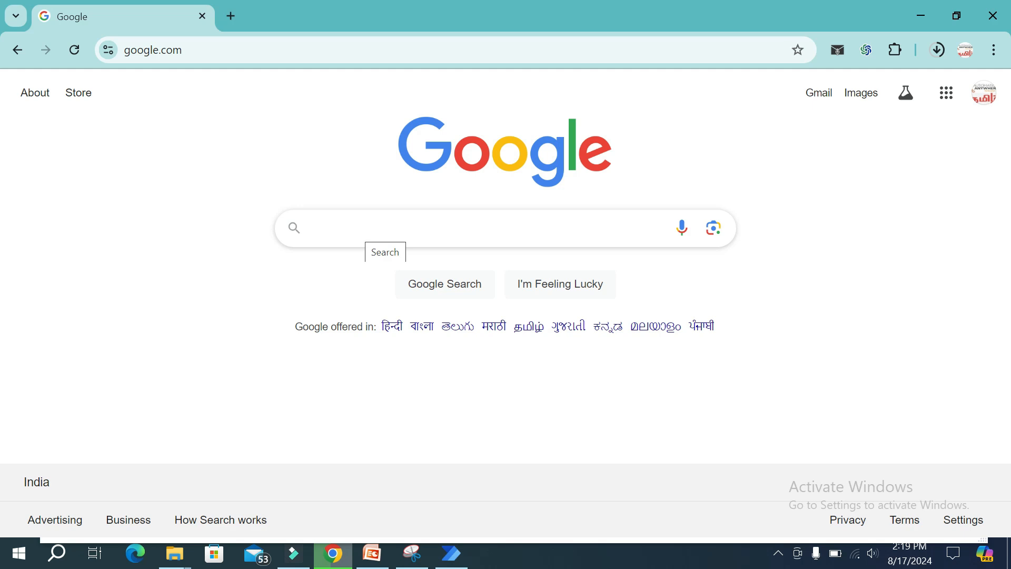
Search Google for "power automate desktop flow installation" and open Microsoft Learn's "Install Power Automate" article.
click(356, 227)
text(power)
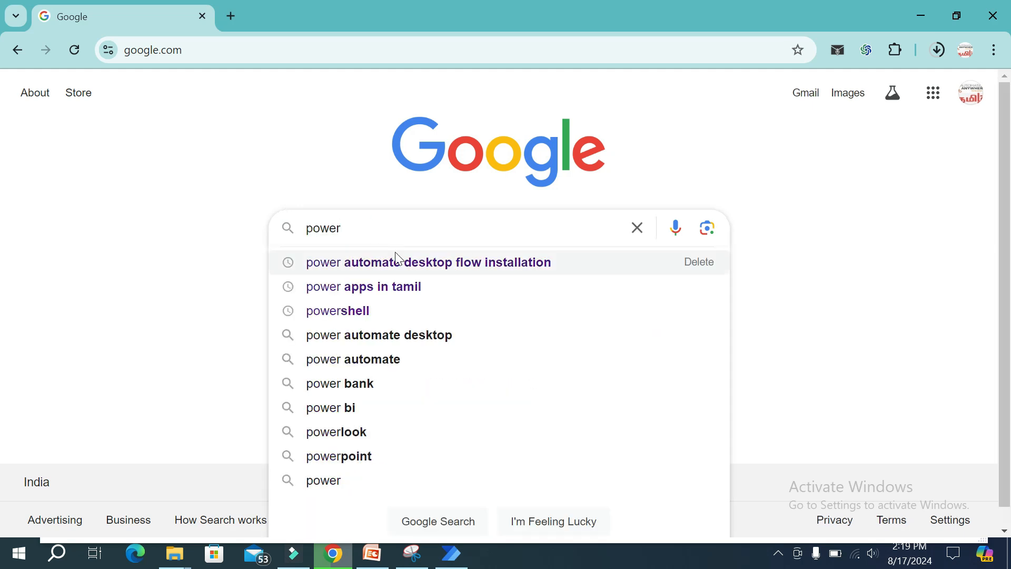
click(401, 262)
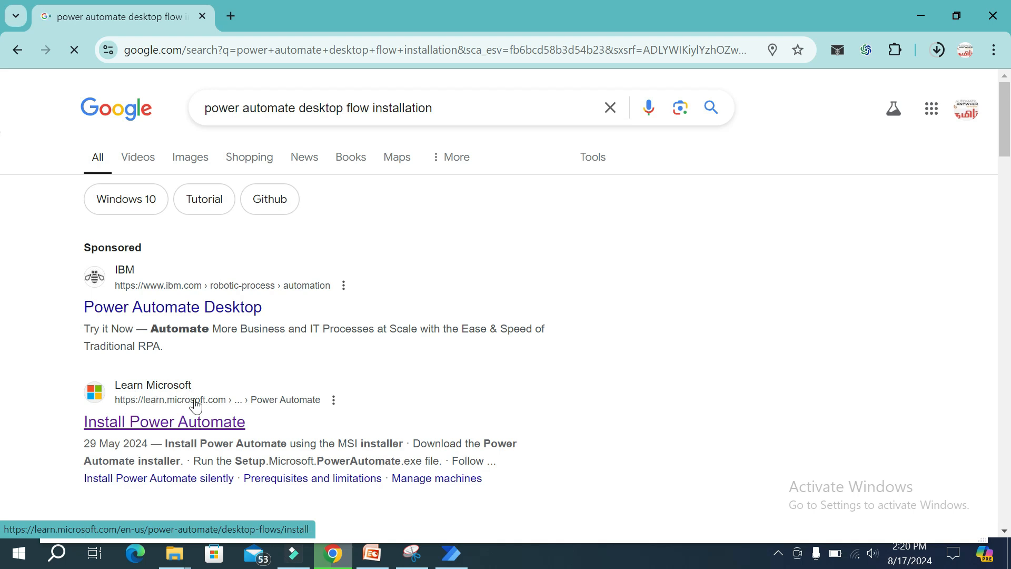
click(178, 423)
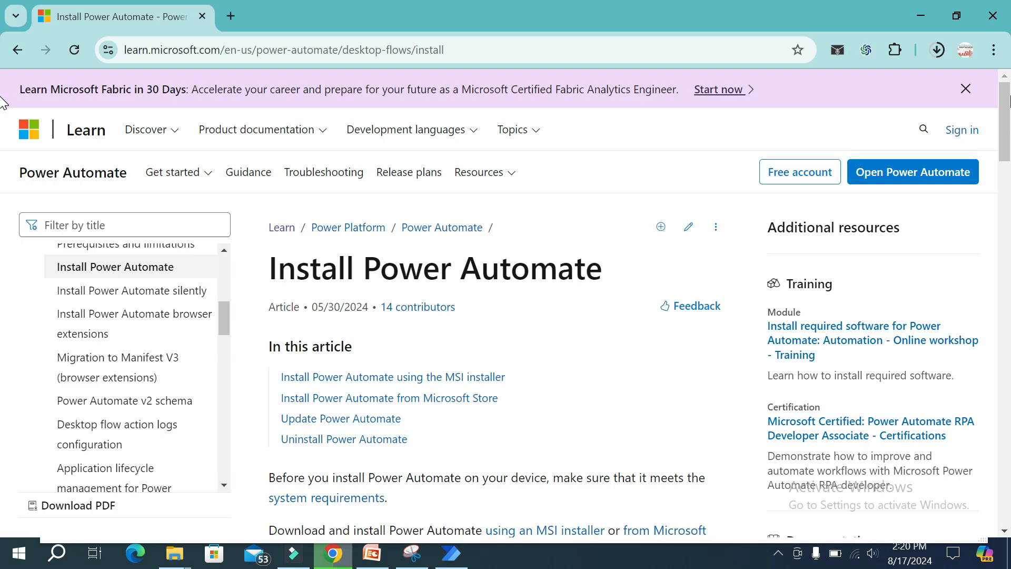
Download the Power Automate installer from the article's MSI installer section and check the browser's downloads.
drag(1003, 125, 1003, 184)
scroll(576, 245, down, 10)
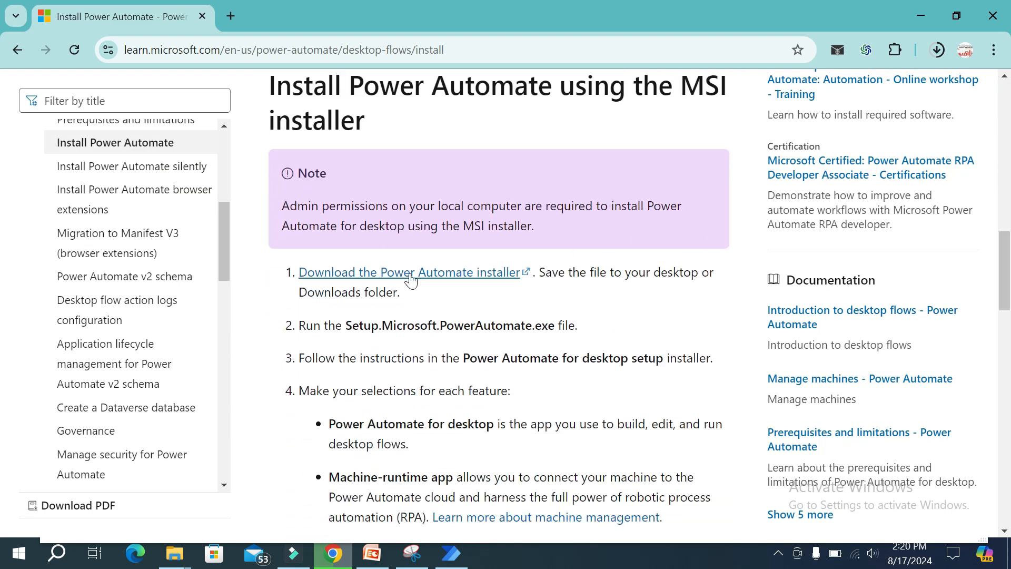
click(488, 273)
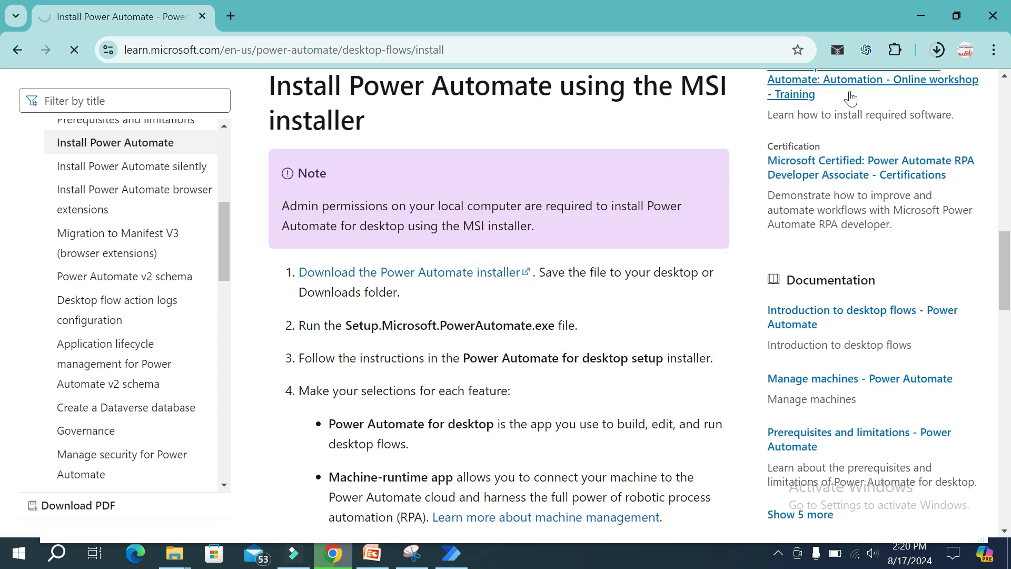
click(936, 51)
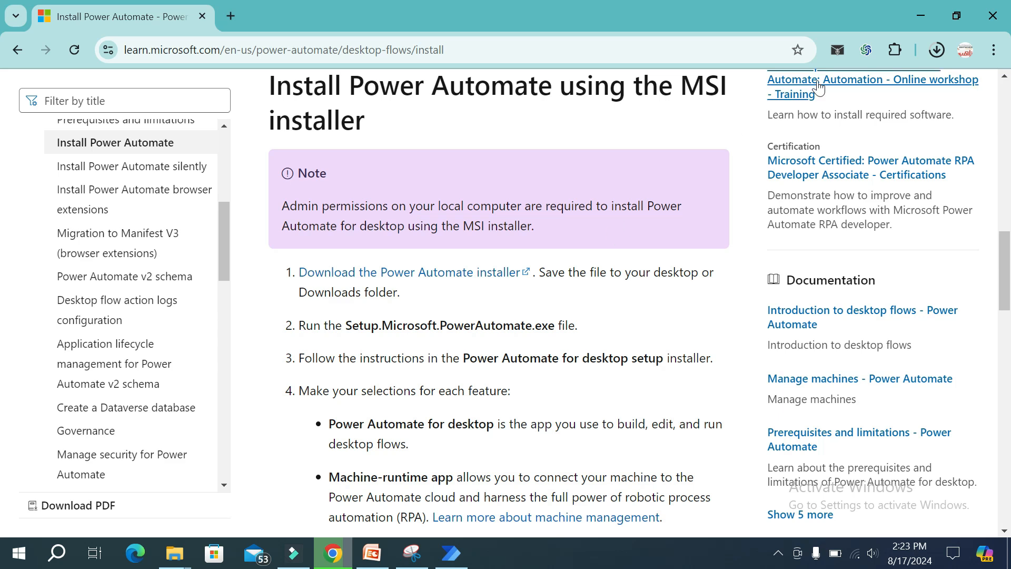
Switch to the Downloads folder in File Explorer and run Setup.Microsoft.PowerAutomate.exe.
click(920, 11)
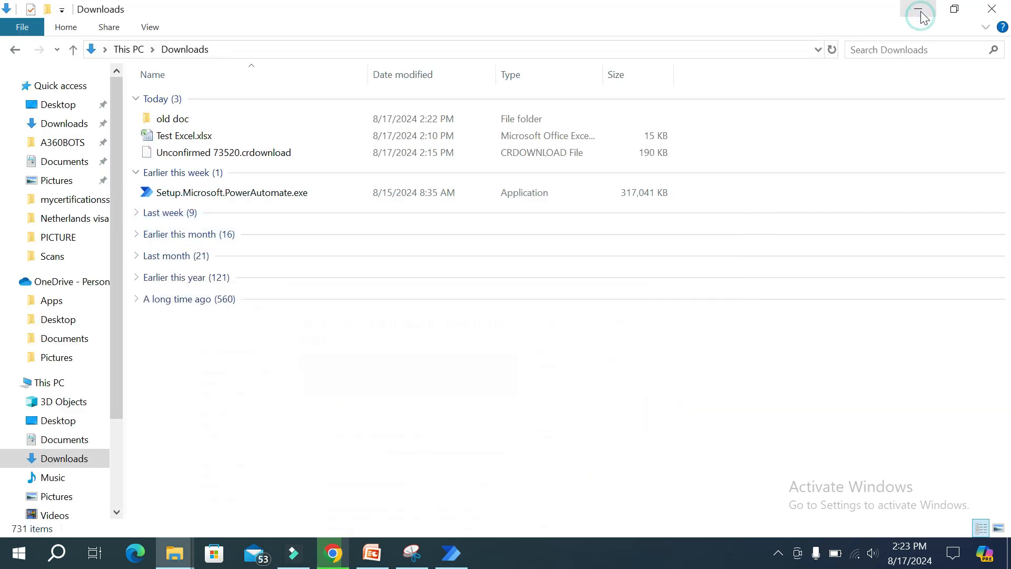
double_click(213, 194)
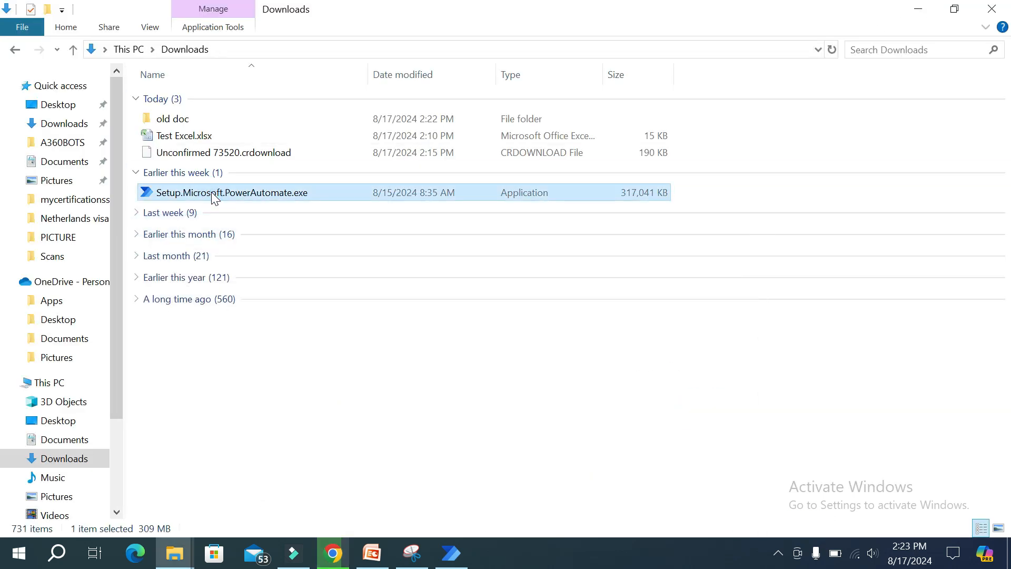
double_click(351, 193)
double_click(351, 193)
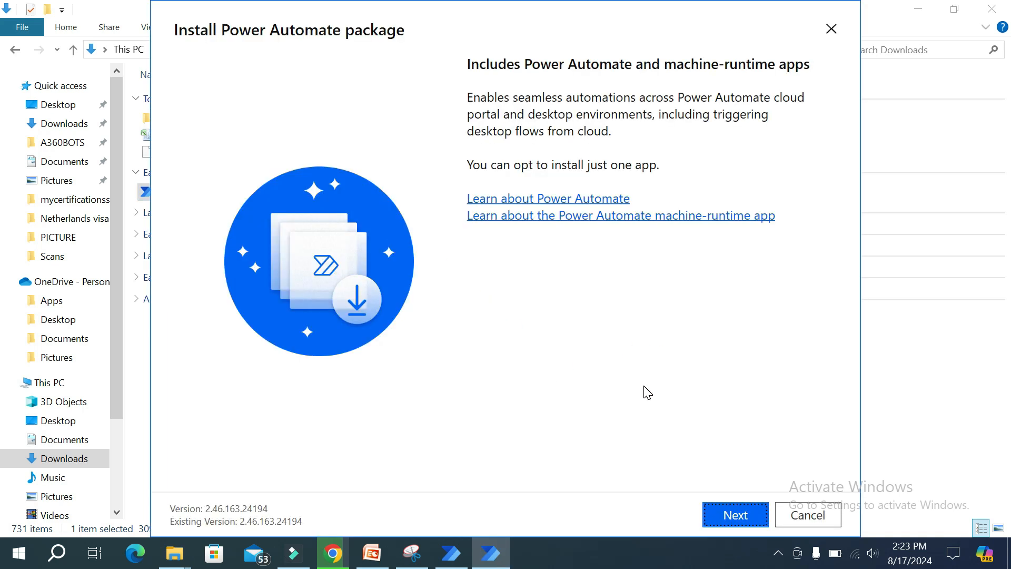
Continue to the installation details, agree to Microsoft's terms of use and install the Power Automate package.
click(744, 516)
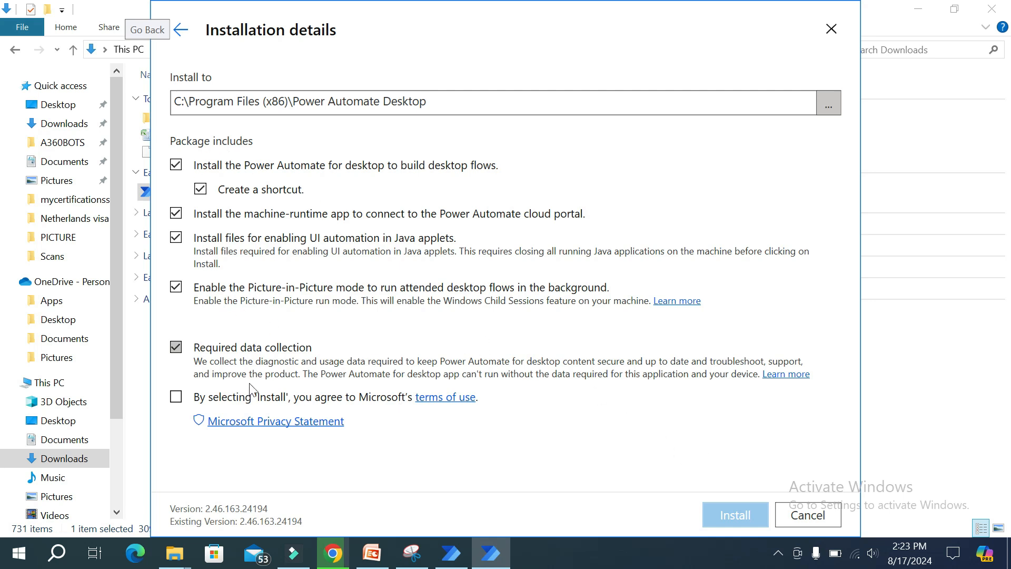
click(190, 389)
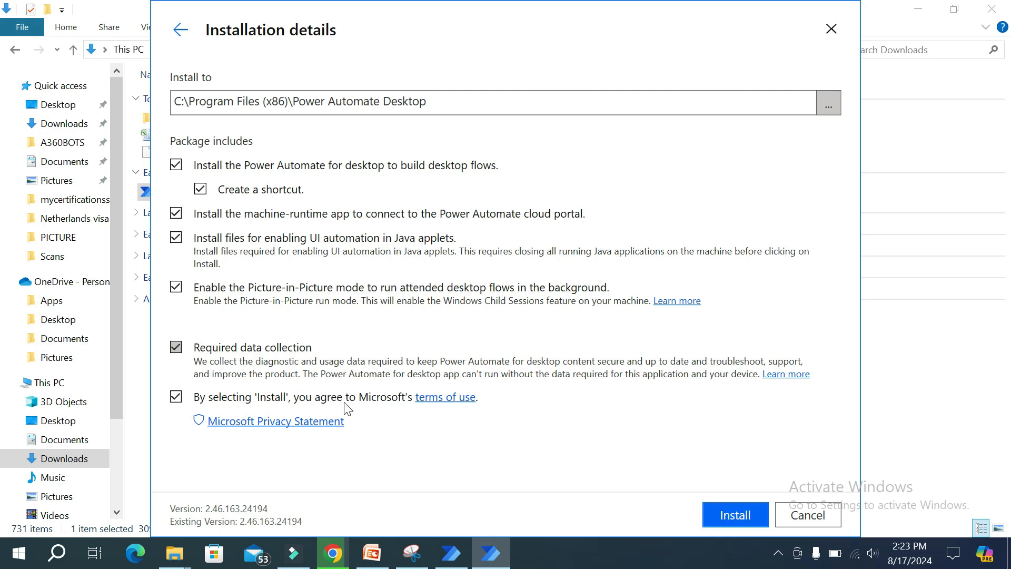
click(720, 518)
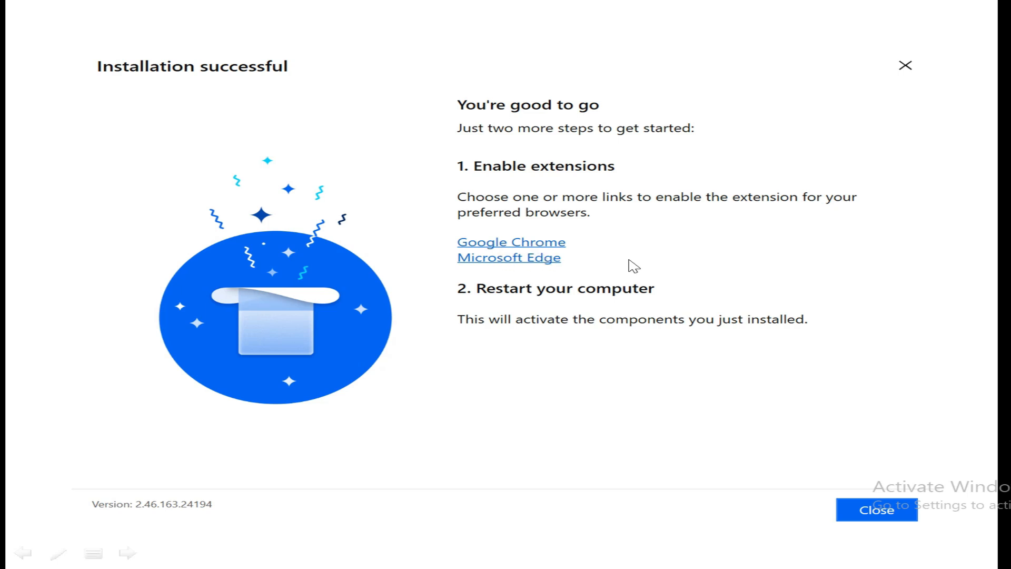
click(614, 253)
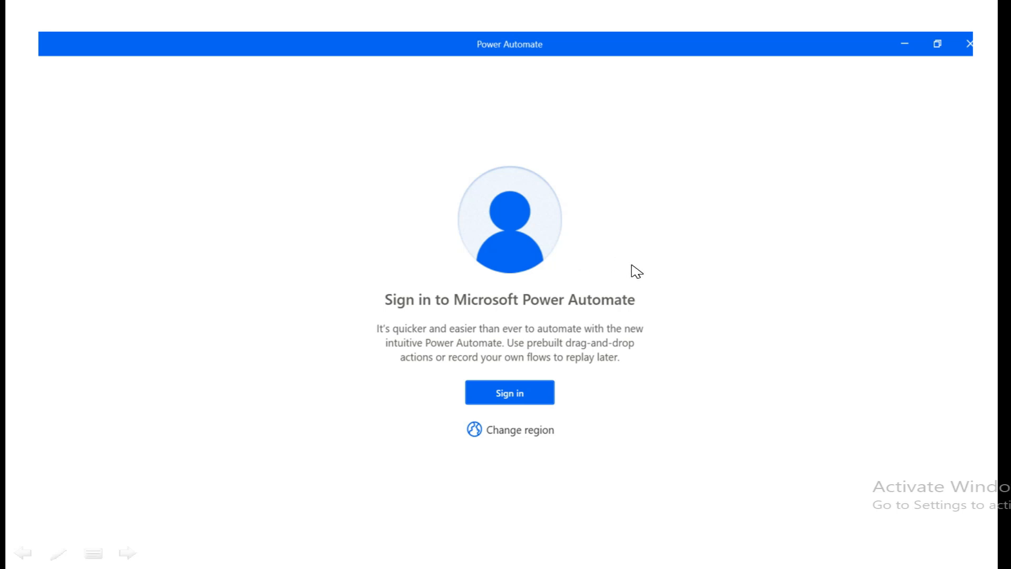
click(629, 394)
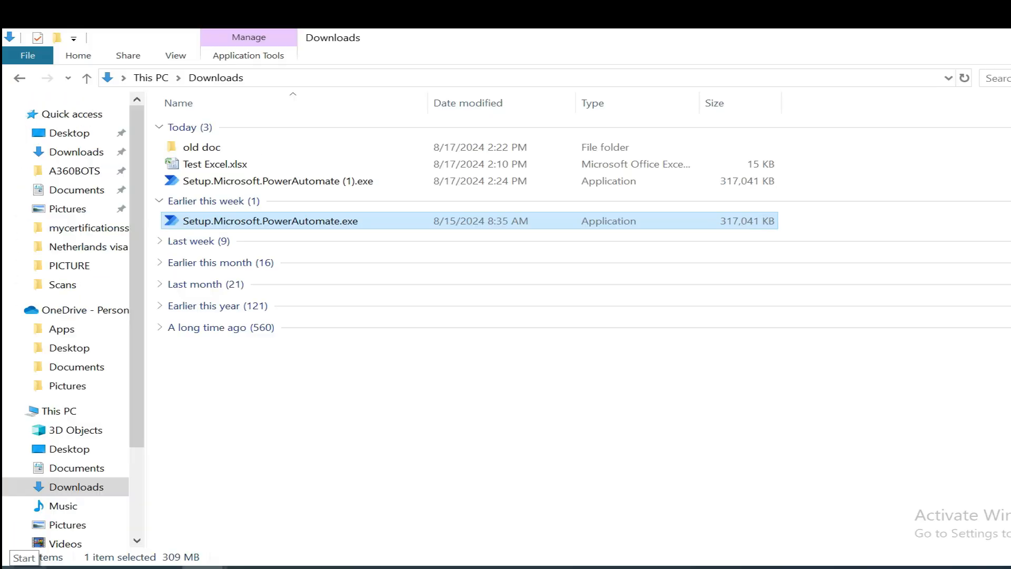
Search Windows for "power" and open the Power Automate app.
click(16, 567)
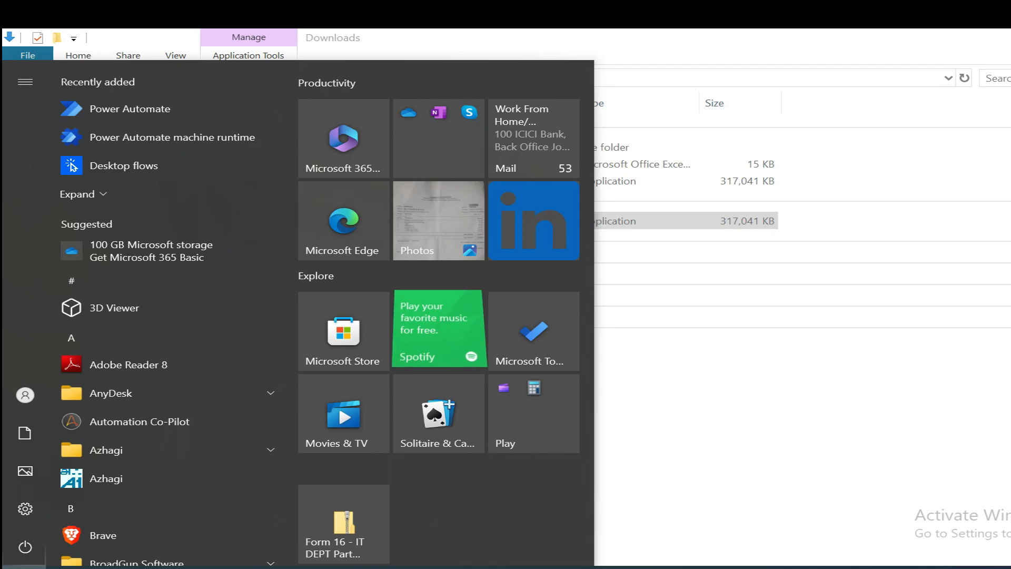
text(power)
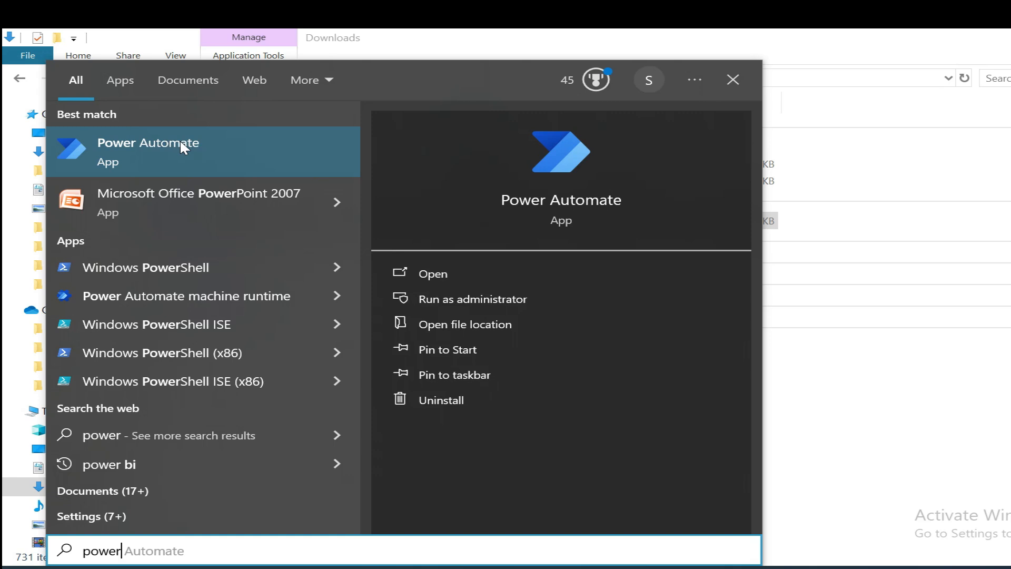
click(436, 272)
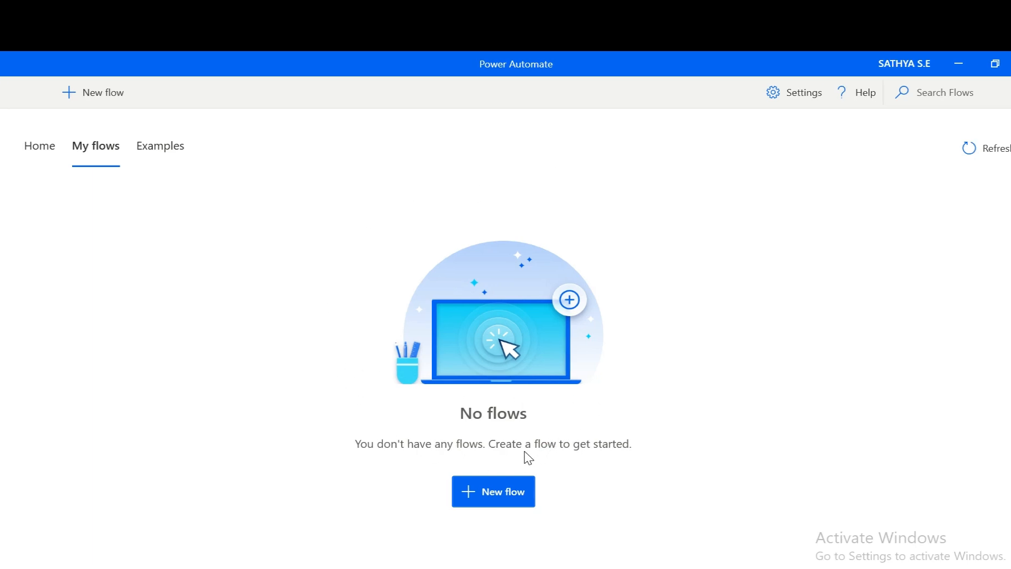
Create a new desktop flow named Testbot, leaving Power Fx disabled.
click(511, 486)
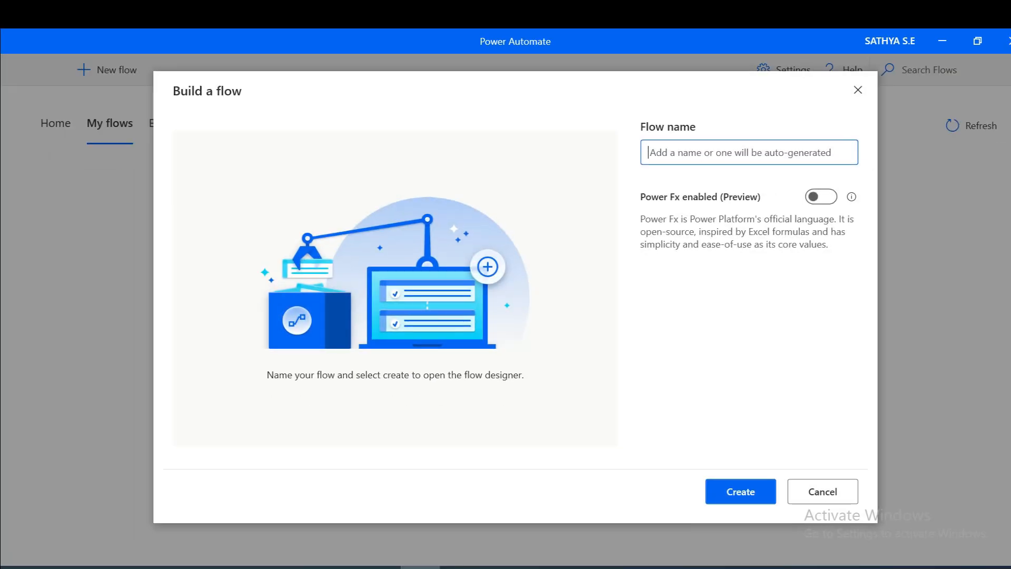
text(Testbot)
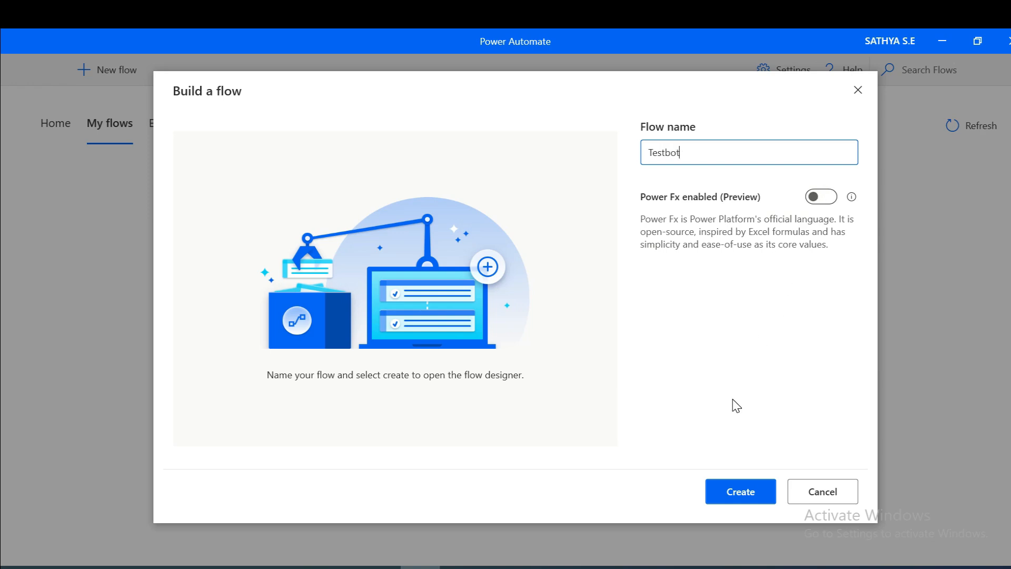
click(731, 493)
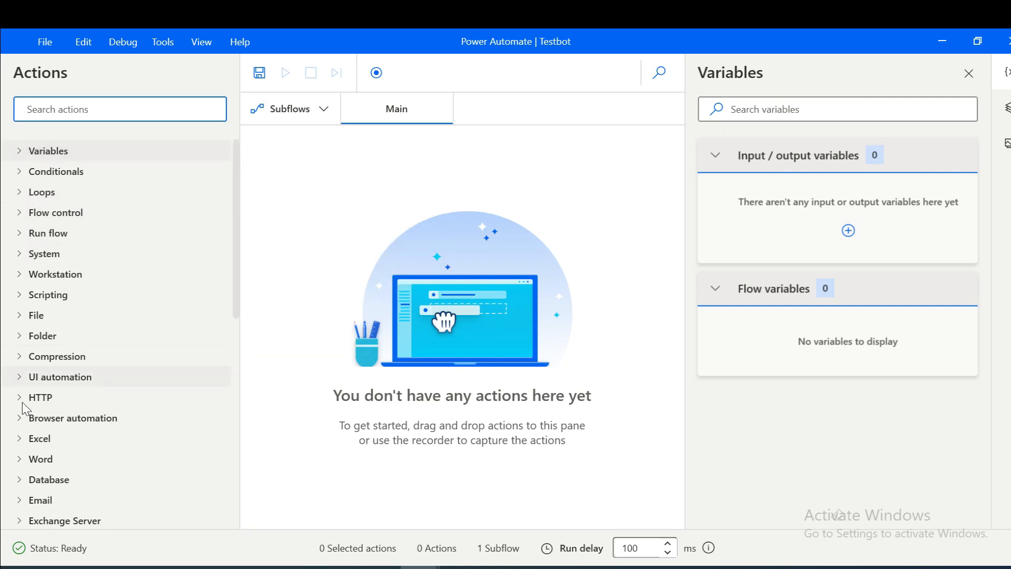
Expand the Excel action group and add a Launch Excel action to the Main subflow.
click(21, 442)
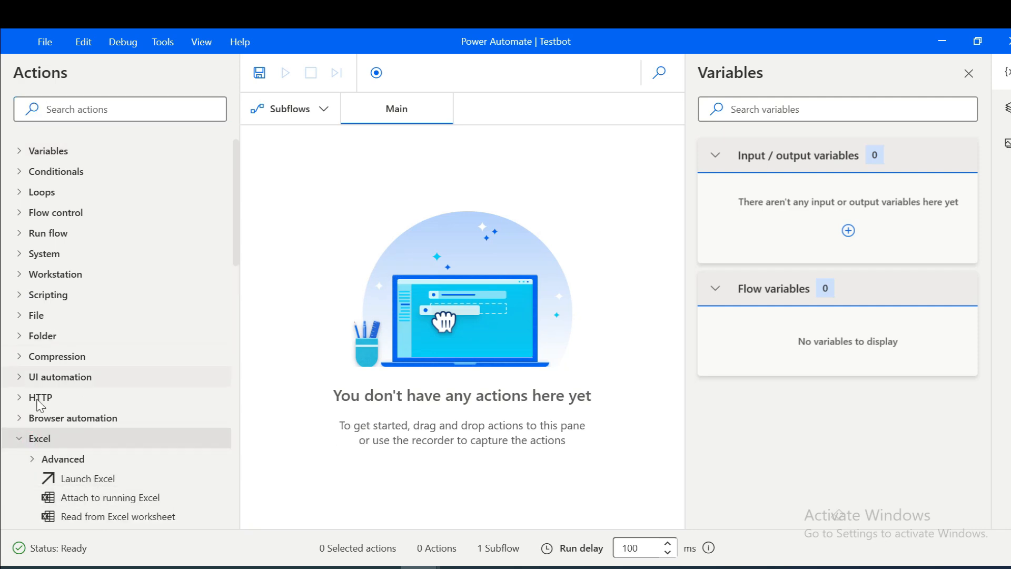
click(25, 440)
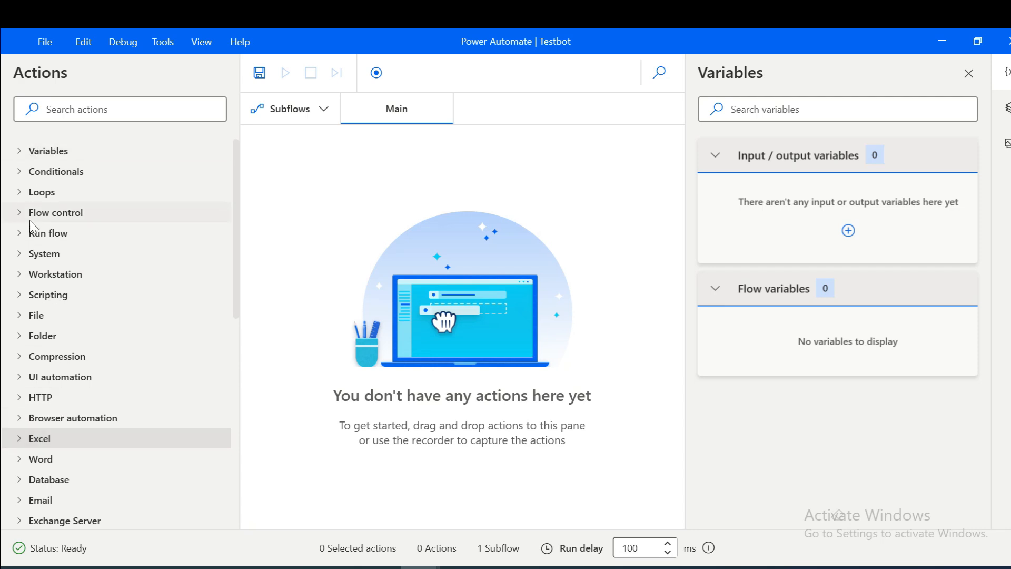
click(21, 440)
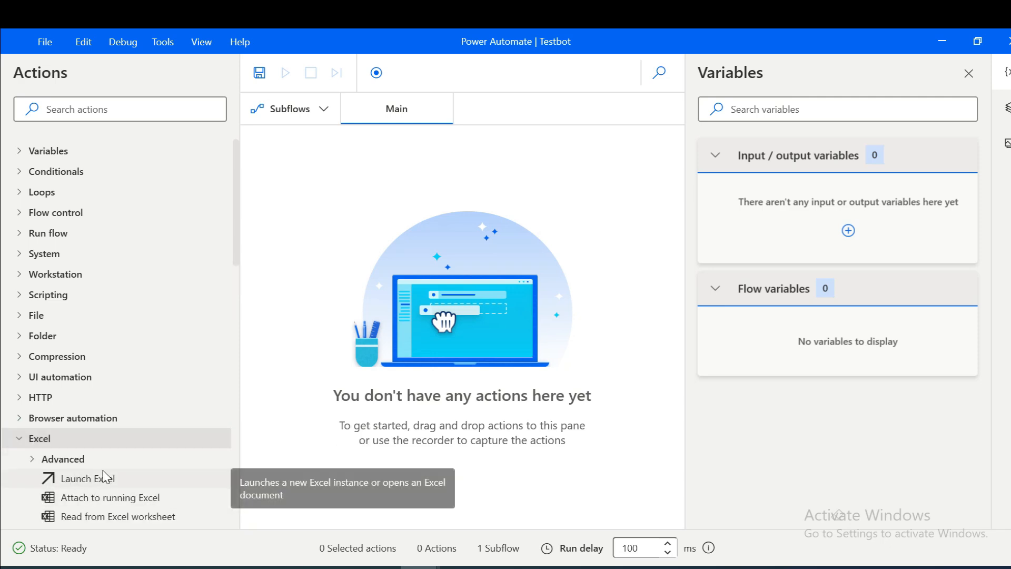
click(68, 479)
drag(68, 481, 375, 263)
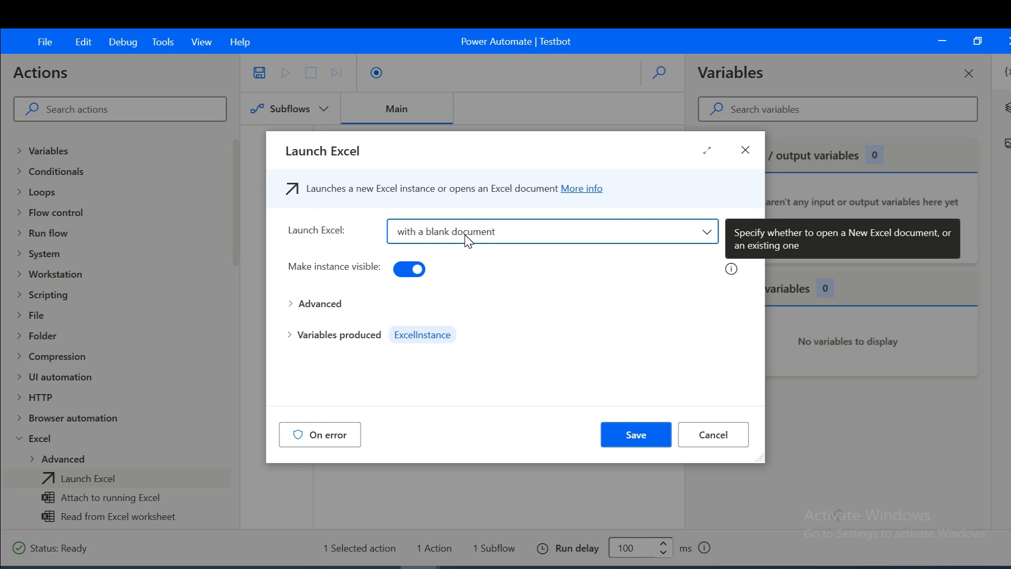
Set the Launch Excel action to "and open the following document" and activate its document path for entry.
click(468, 239)
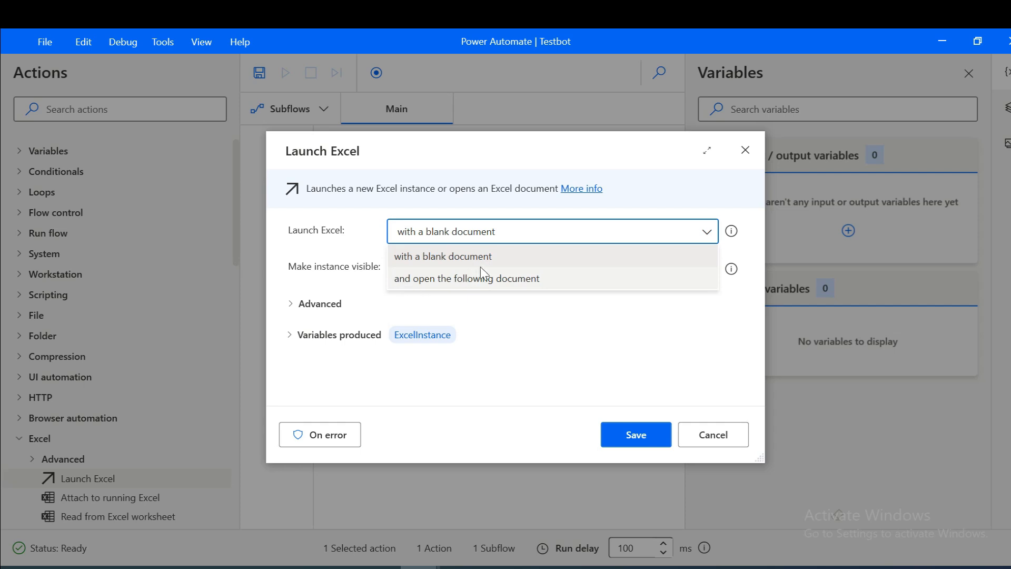
click(431, 279)
click(441, 271)
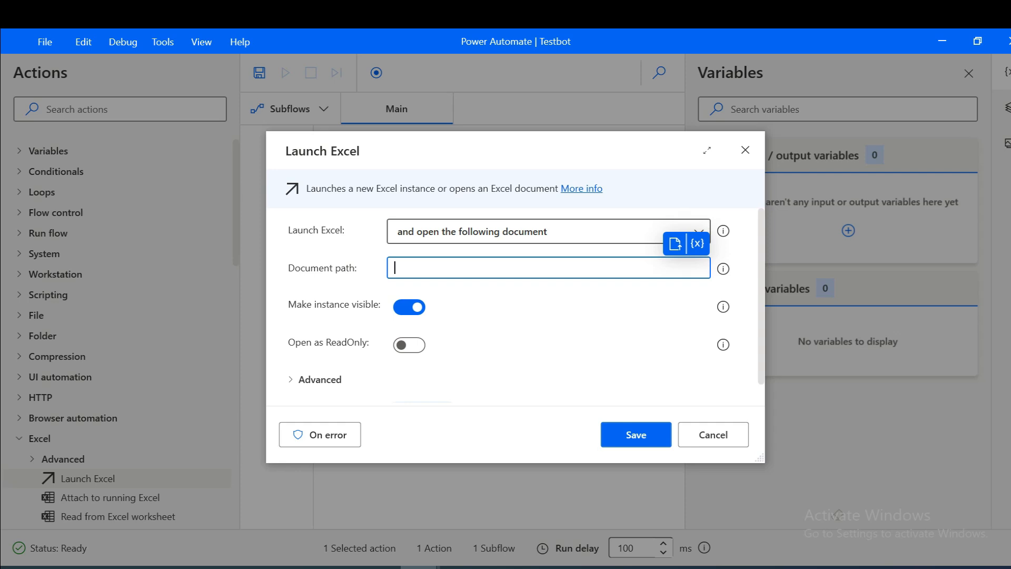
Switch to the Downloads folder in File Explorer and copy the full path of Test Excel.xlsx from its security properties.
click(177, 567)
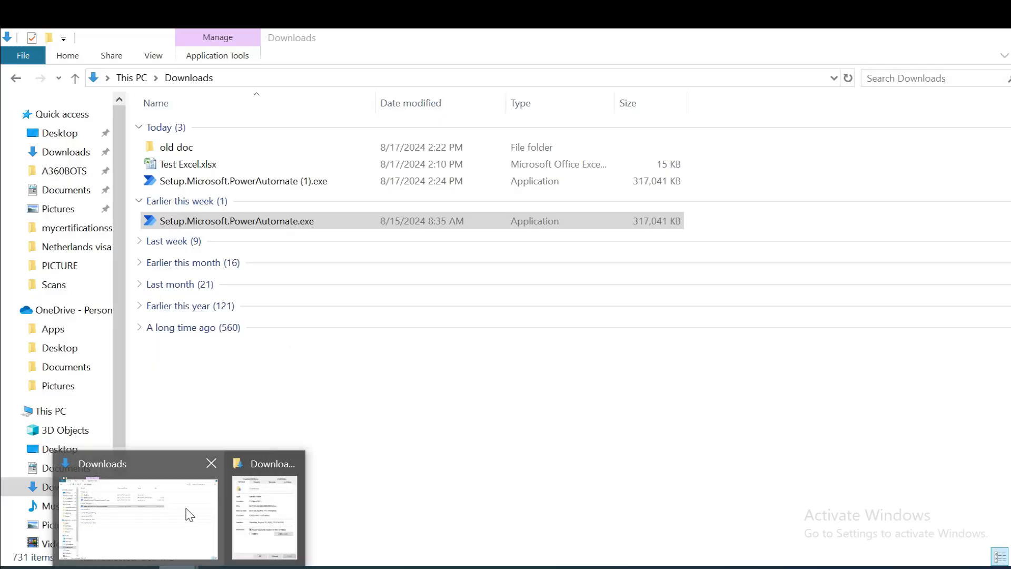
click(187, 512)
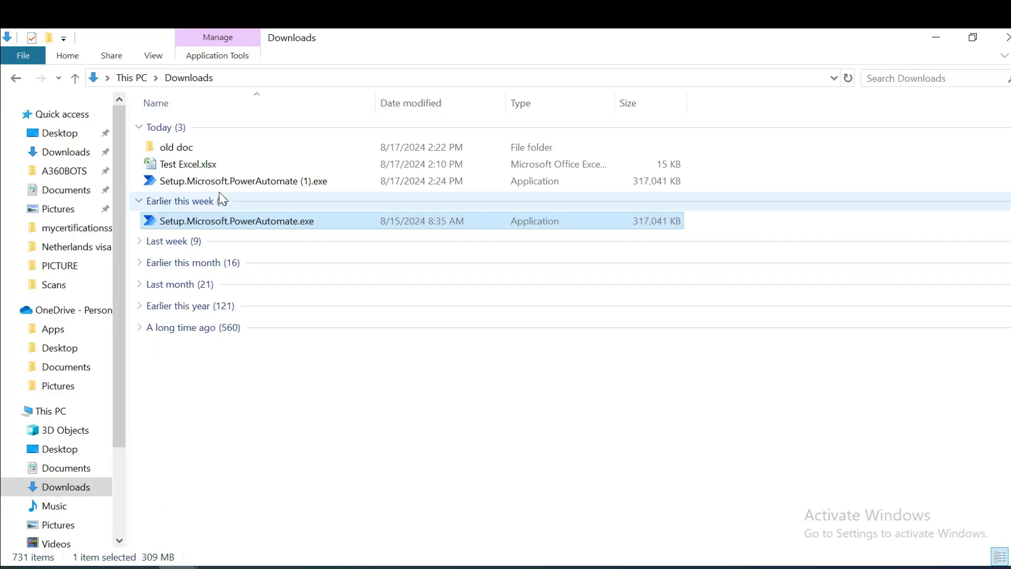
click(200, 167)
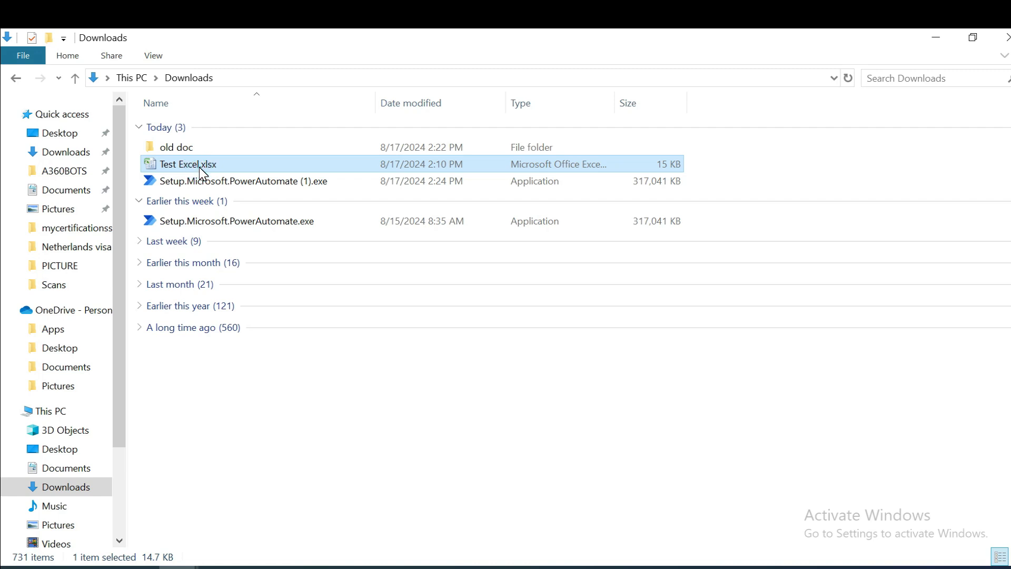
right_click(200, 167)
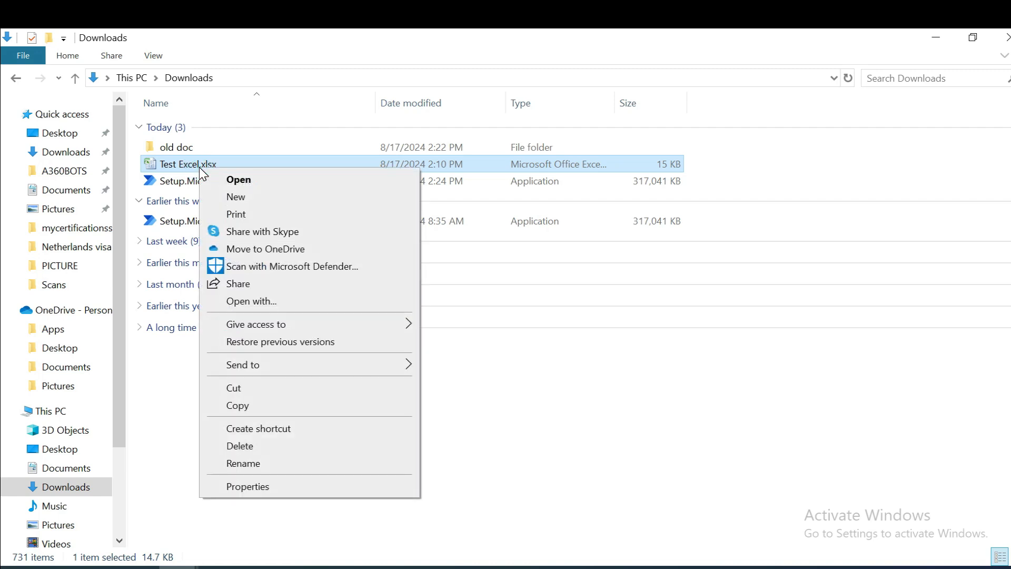
click(285, 488)
click(280, 185)
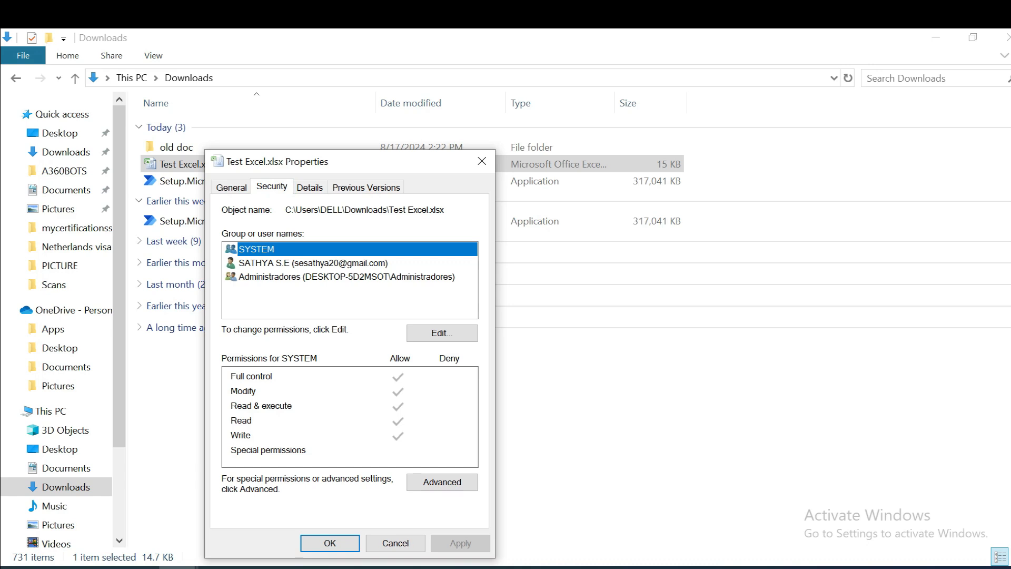
drag(450, 209, 284, 209)
key(ctrl+c)
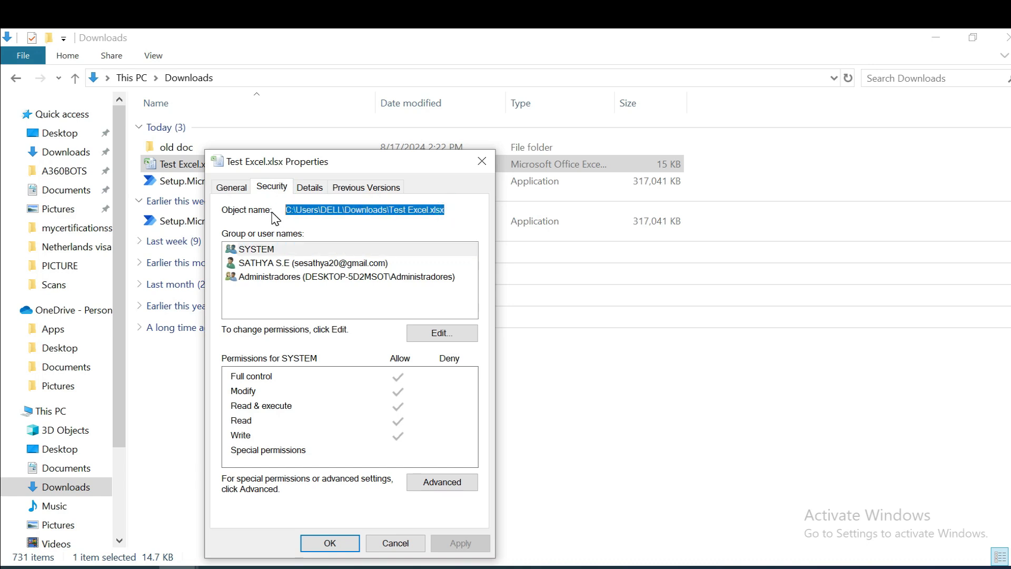
click(331, 543)
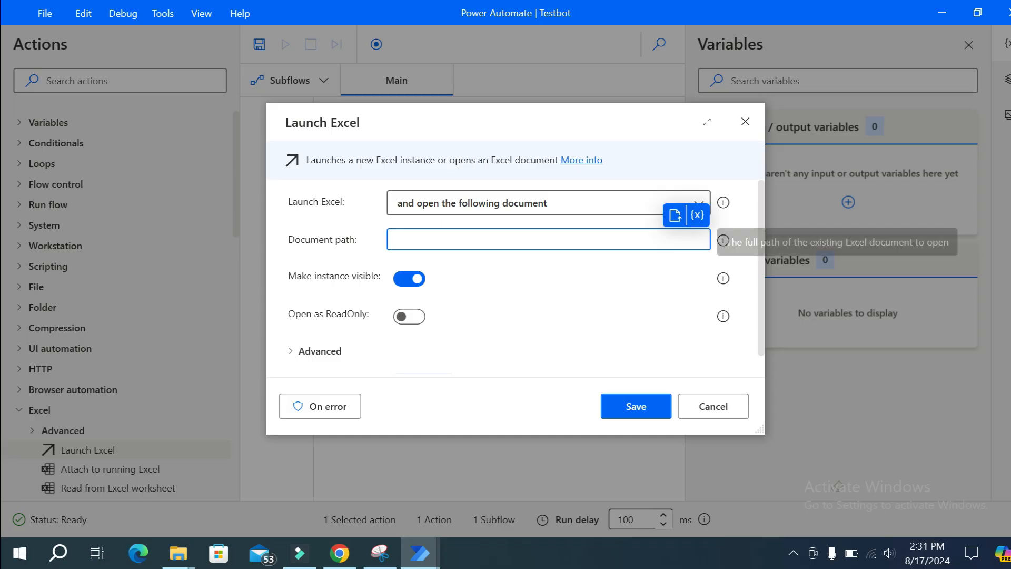
Set the Launch Excel document path to C:\Users\DELL\Downloads\Test Excel.xlsx and save the action.
click(410, 241)
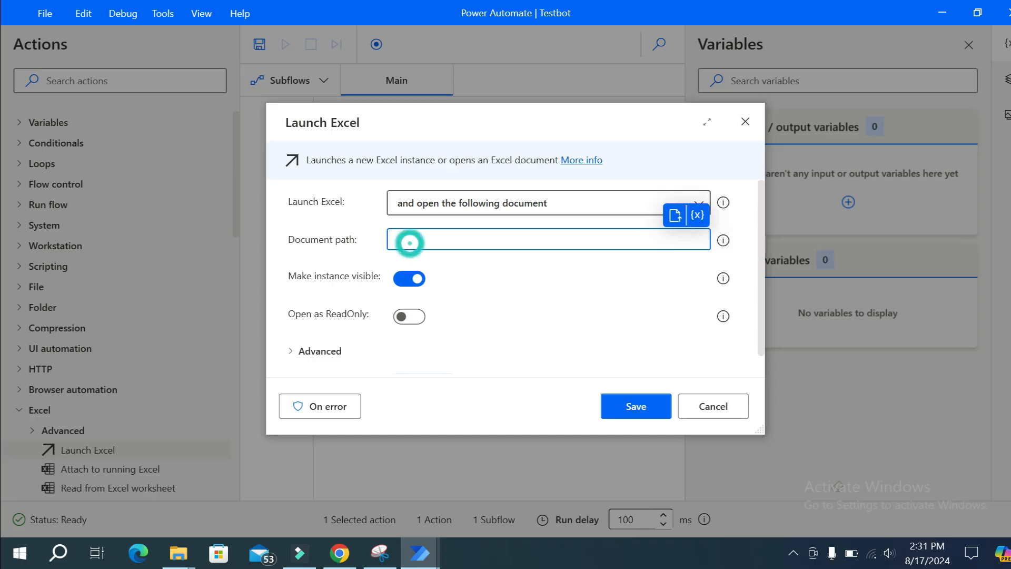
key(ctrl+v)
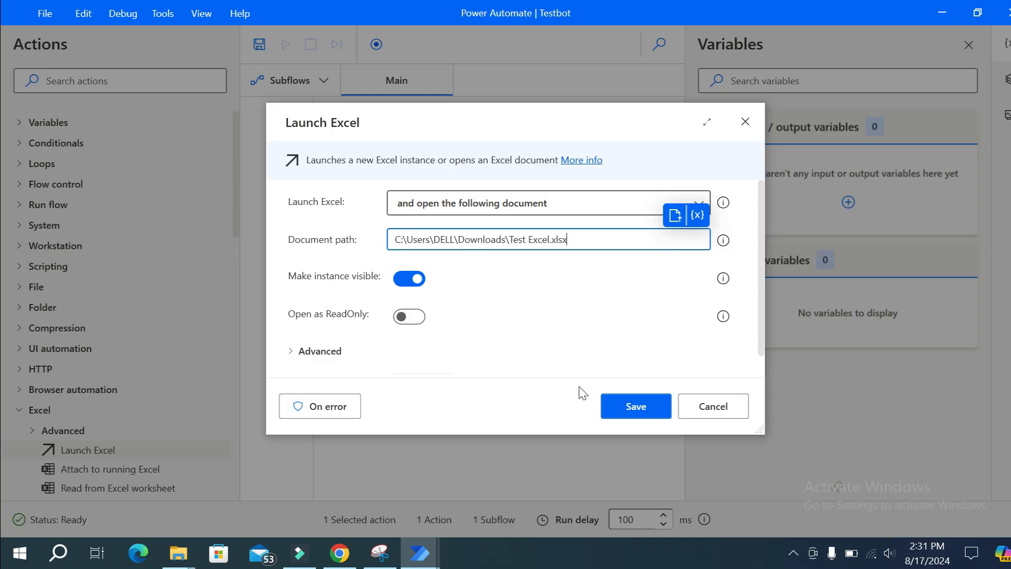
click(627, 412)
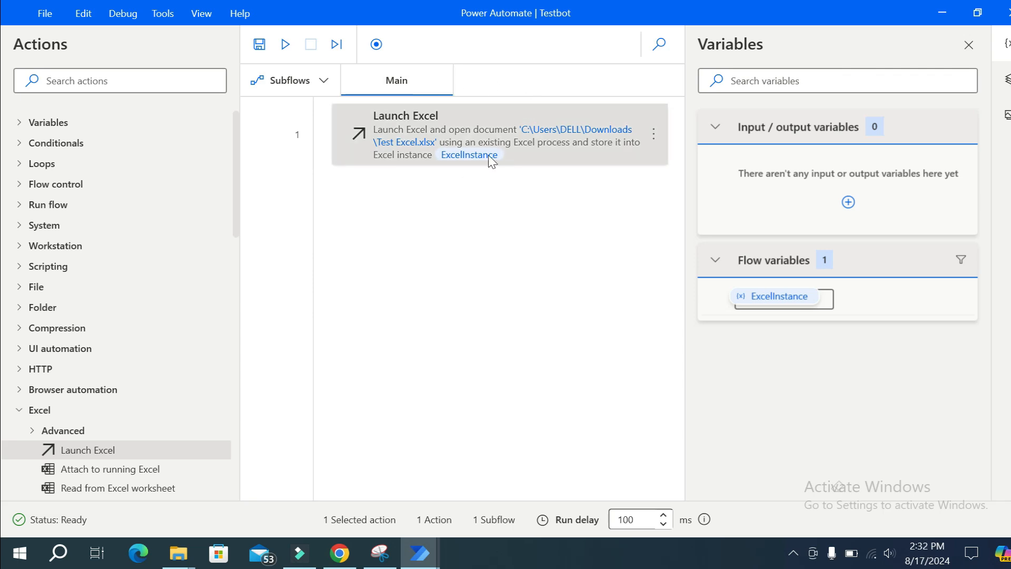
Run the Testbot flow, view the workbook it launches in Excel, and return to the Power Automate designer.
click(285, 45)
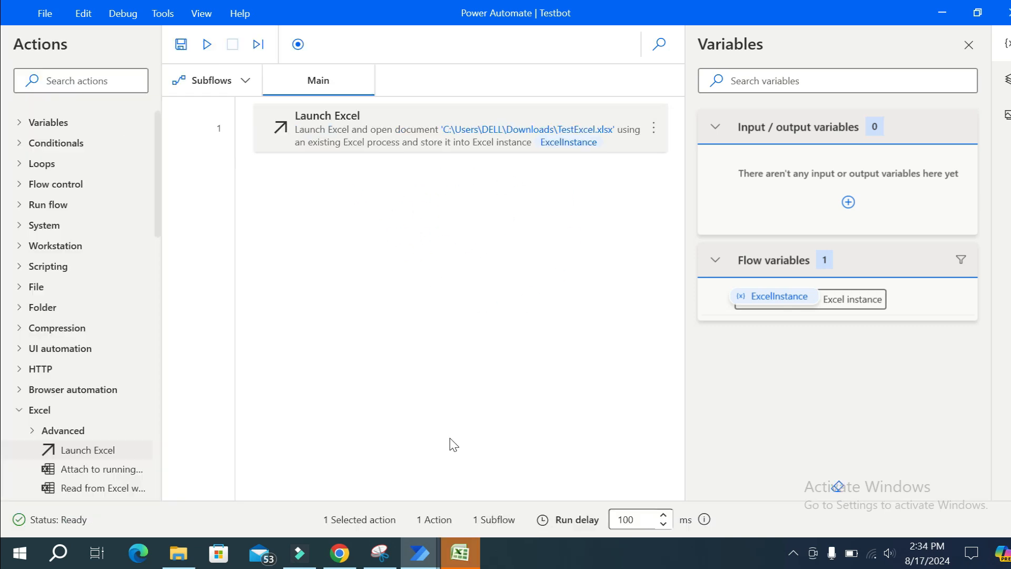
click(461, 553)
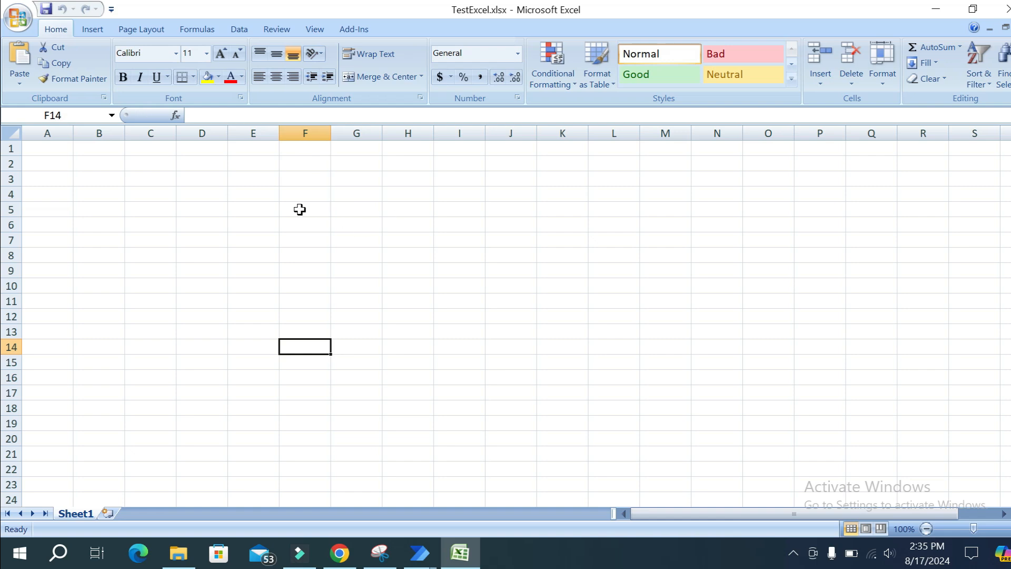
key(alt+Tab)
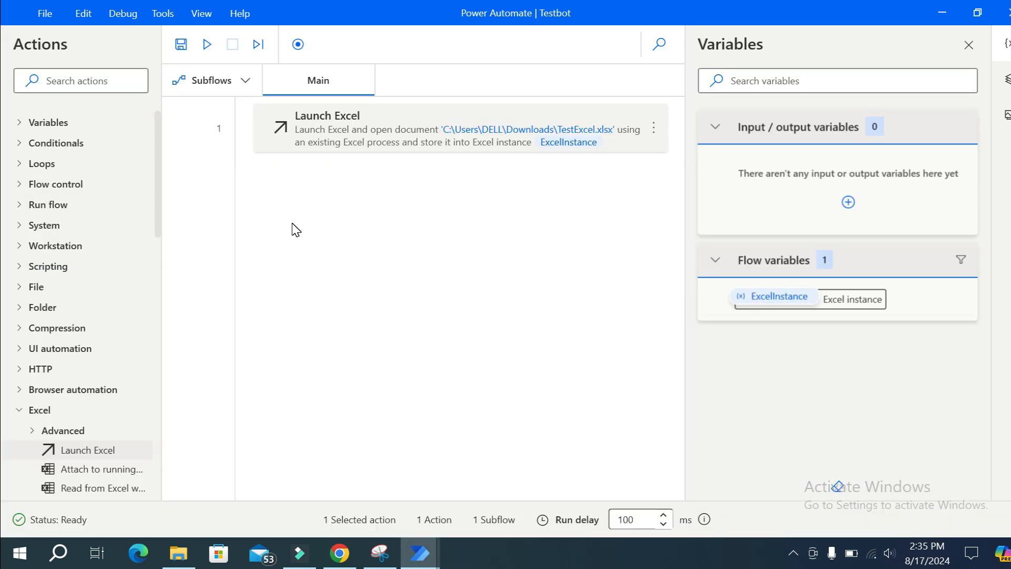